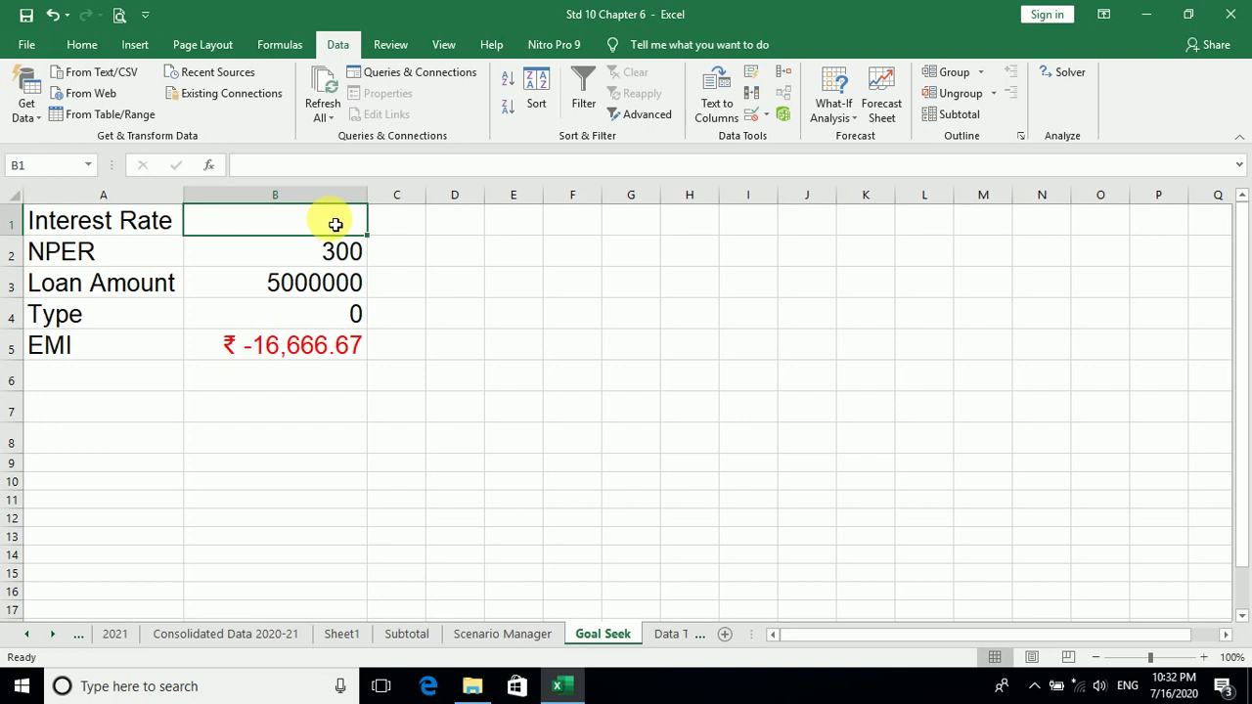
- Open Goal Seek from What-If Analysis, then close it without running it
left_click(847, 123)
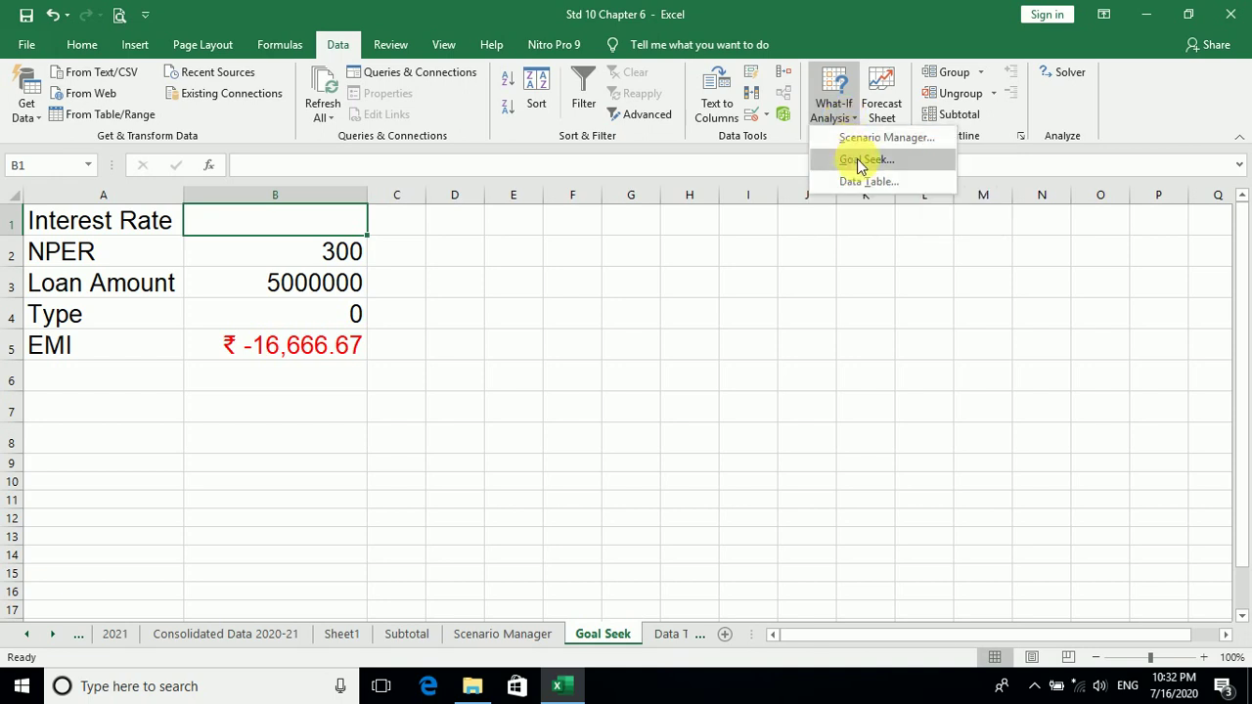
left_click(858, 161)
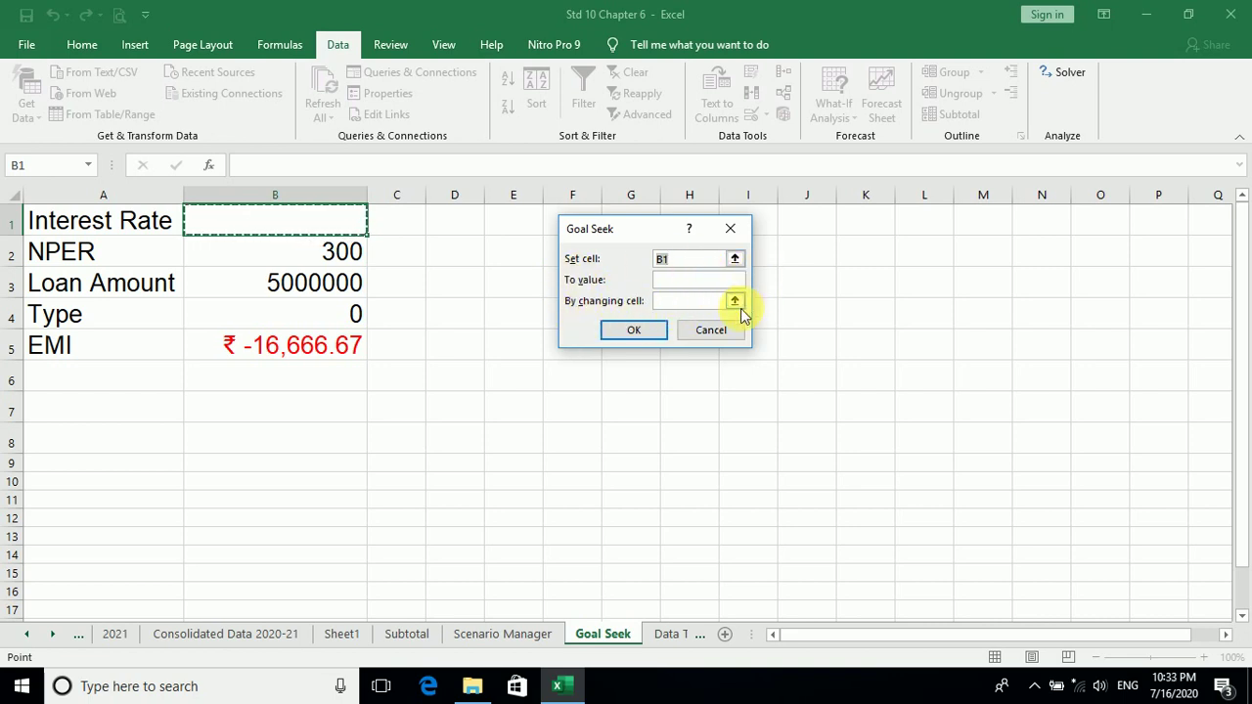
left_click(702, 331)
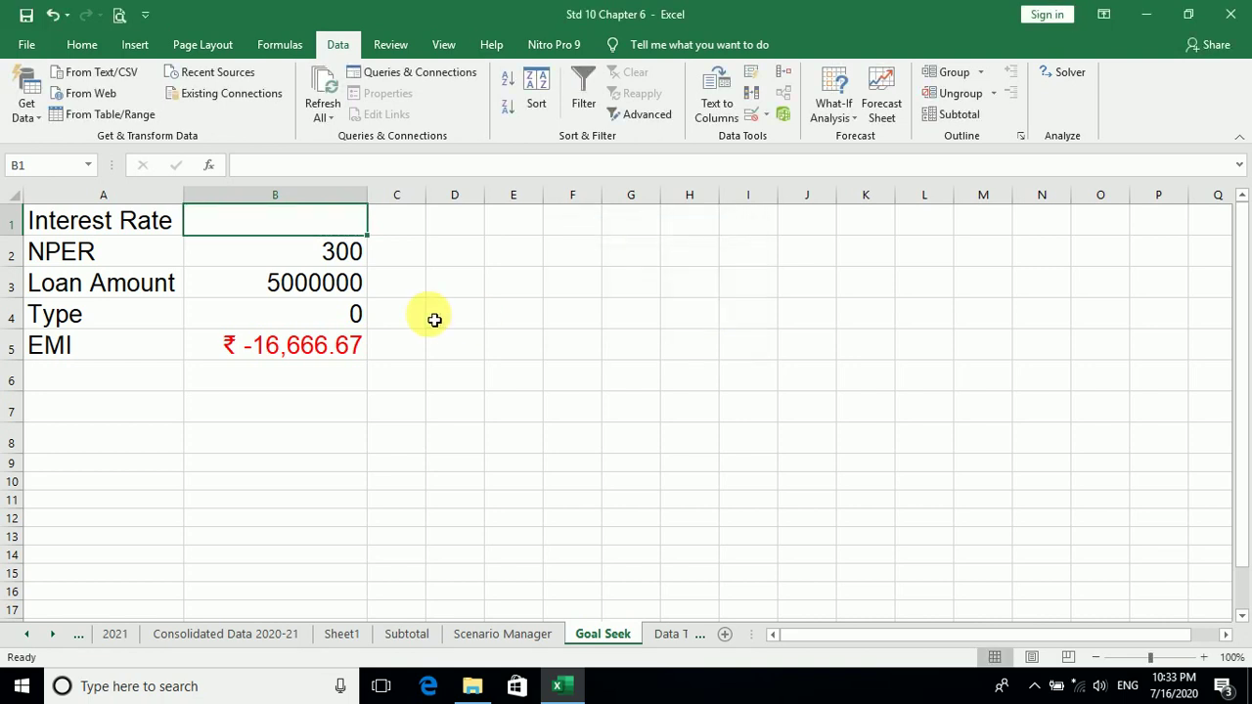
- Select the EMI cell B5 and start a new Goal Seek from it
left_click(291, 350)
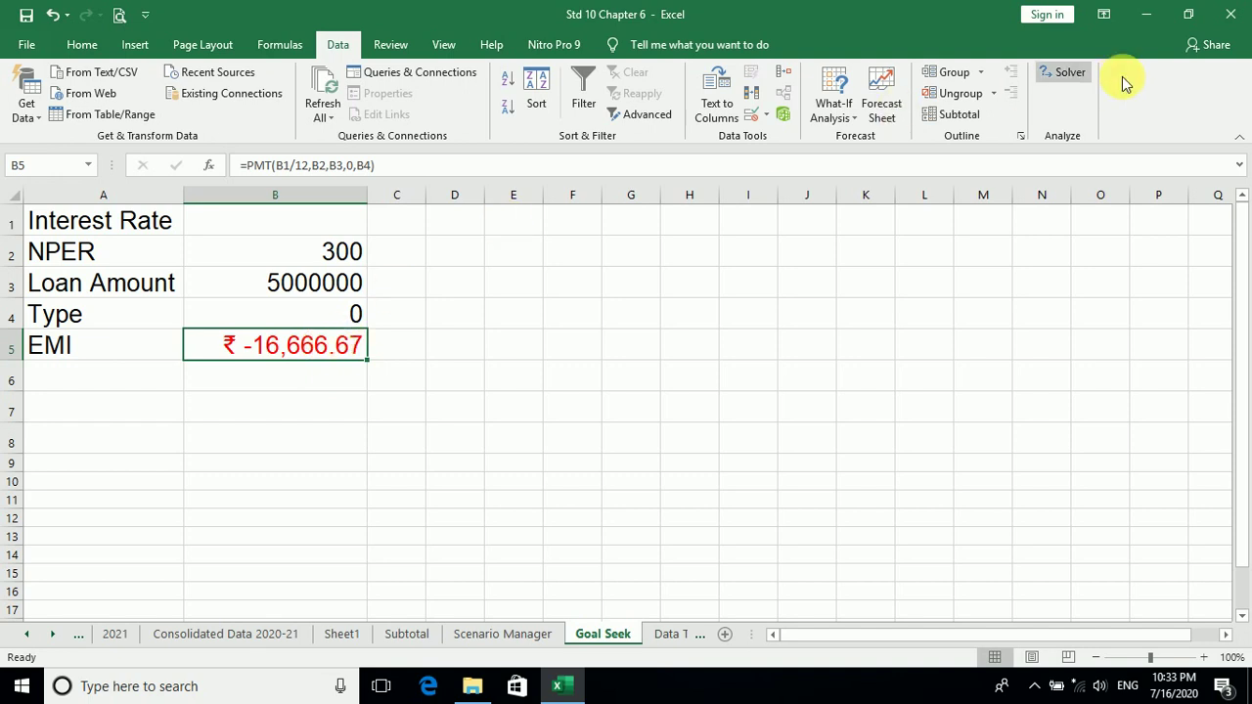
left_click(849, 117)
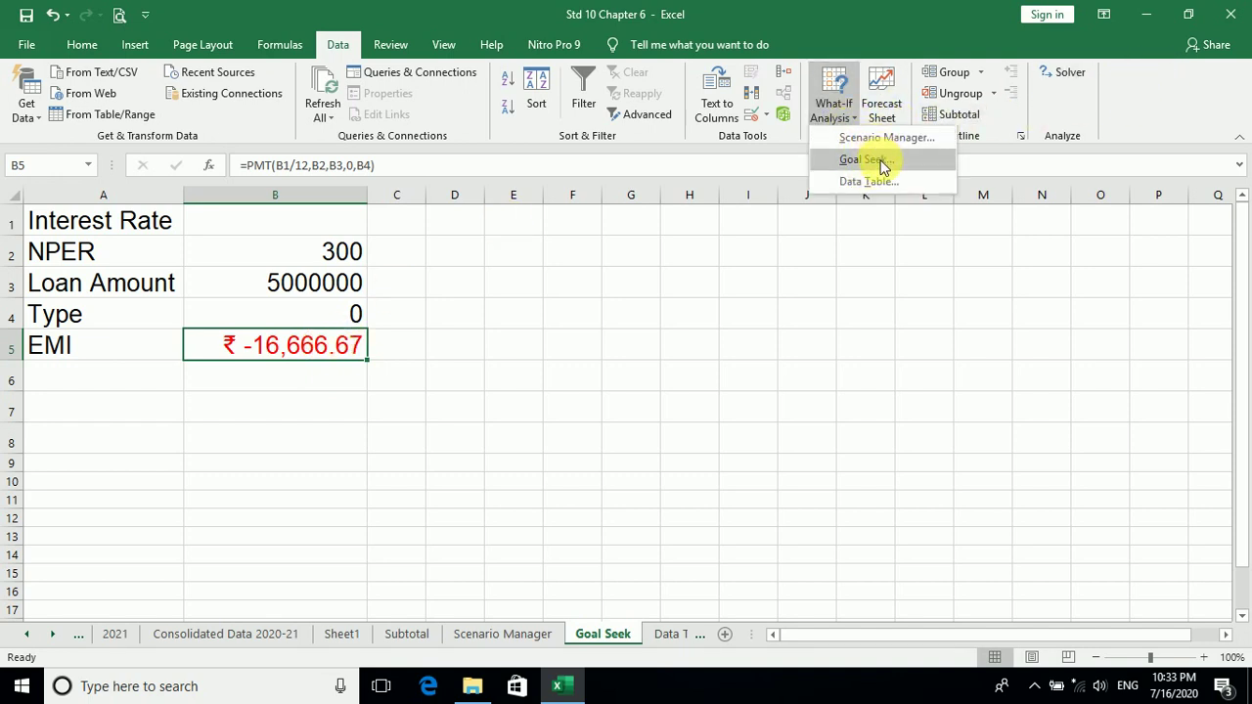
left_click(872, 160)
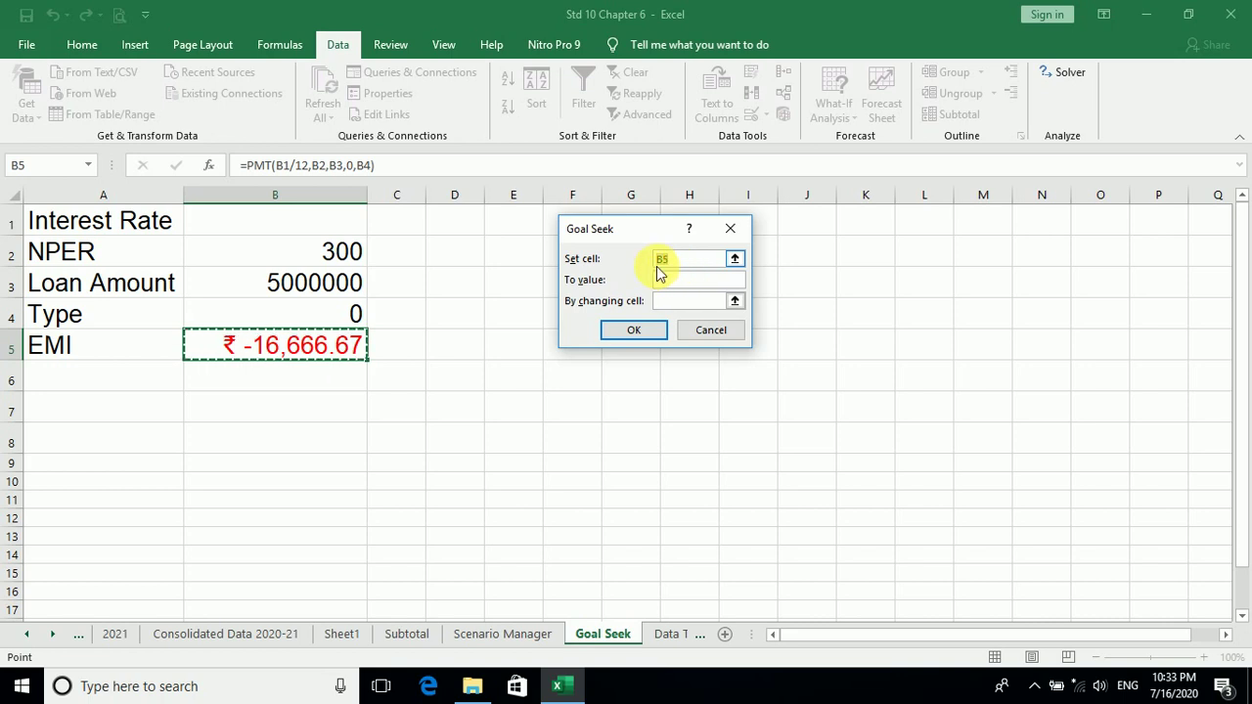
- Make the set cell the absolute reference $B$5, ready for the -50000 target value
left_click(712, 258)
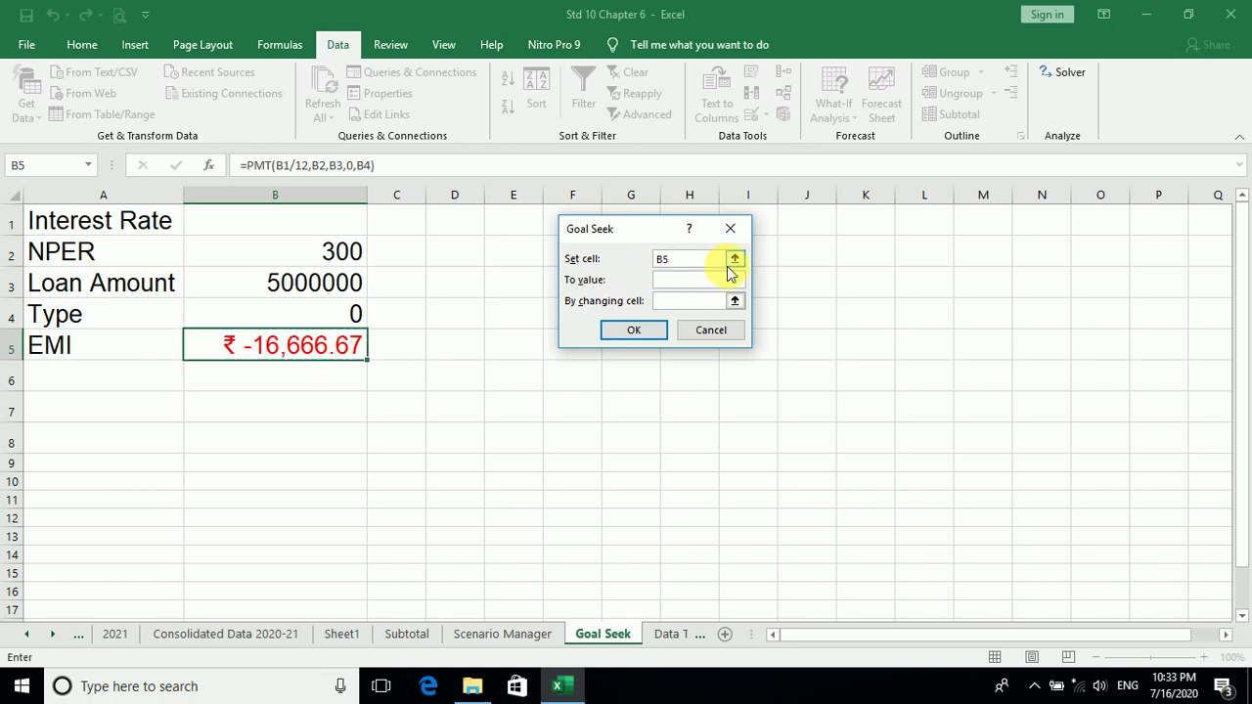
type("$")
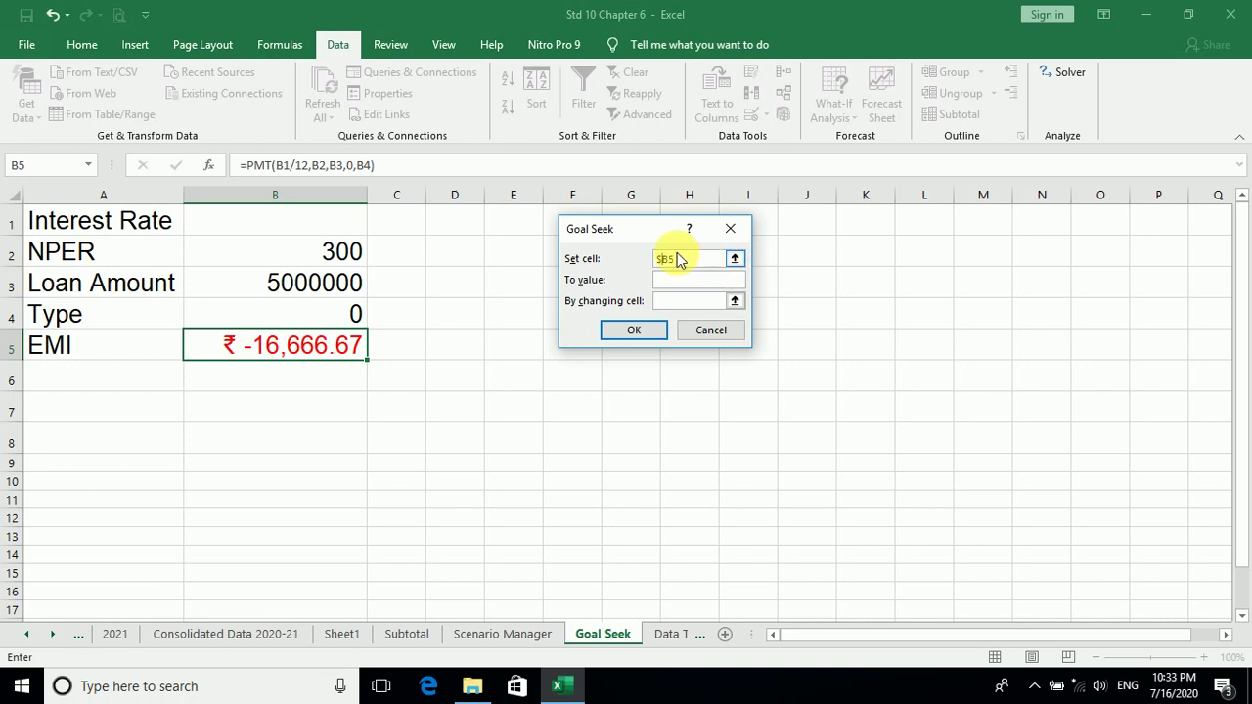
key("Right")
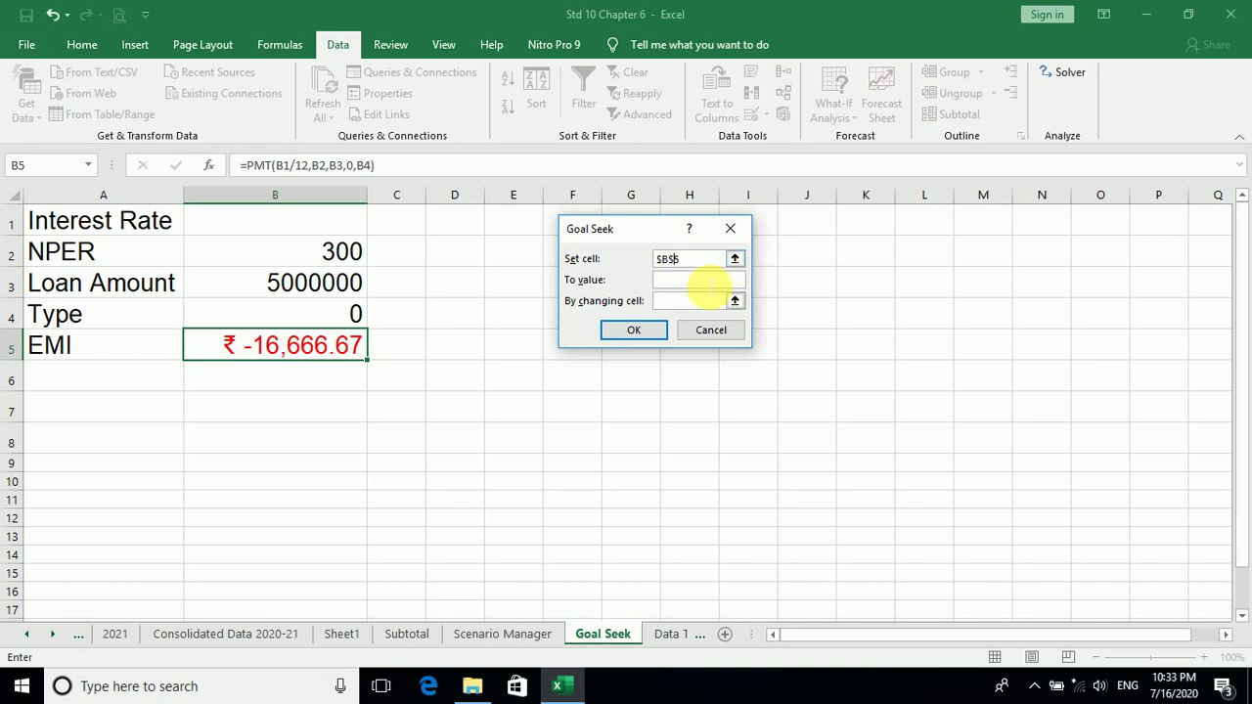
type("$")
left_click(694, 282)
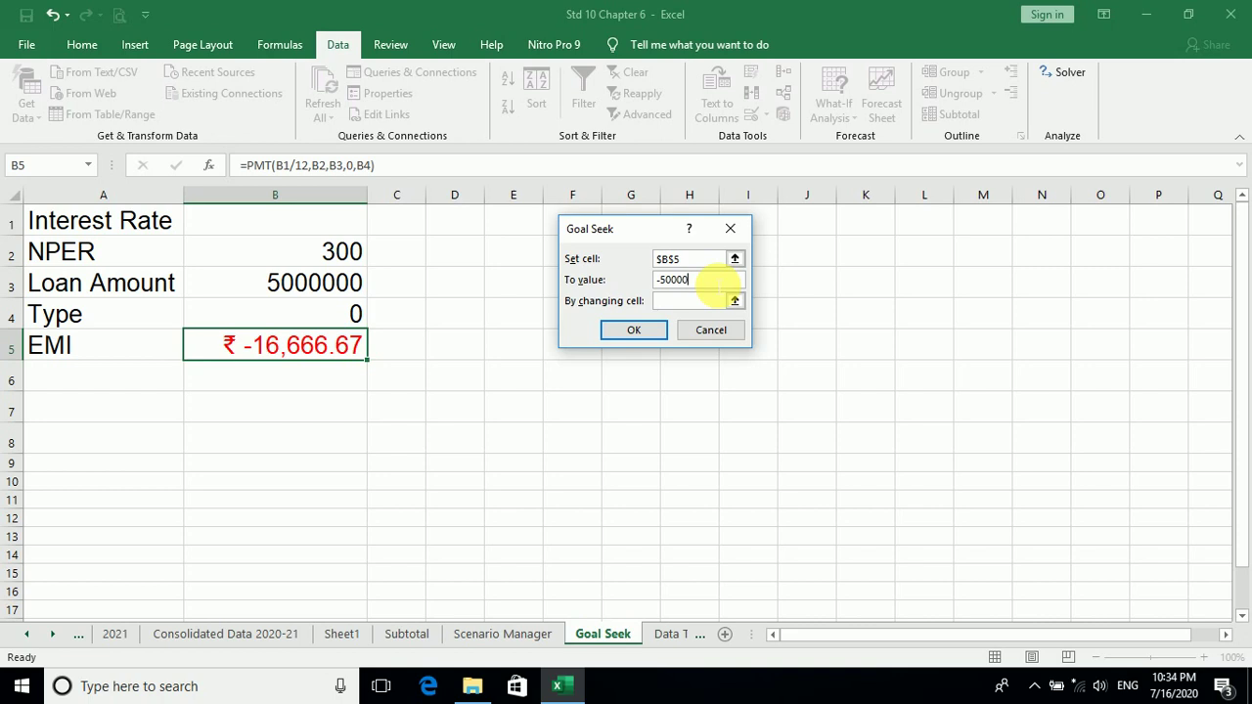
- Pick the interest rate cell B1 on the sheet as the By changing cell
left_click(710, 302)
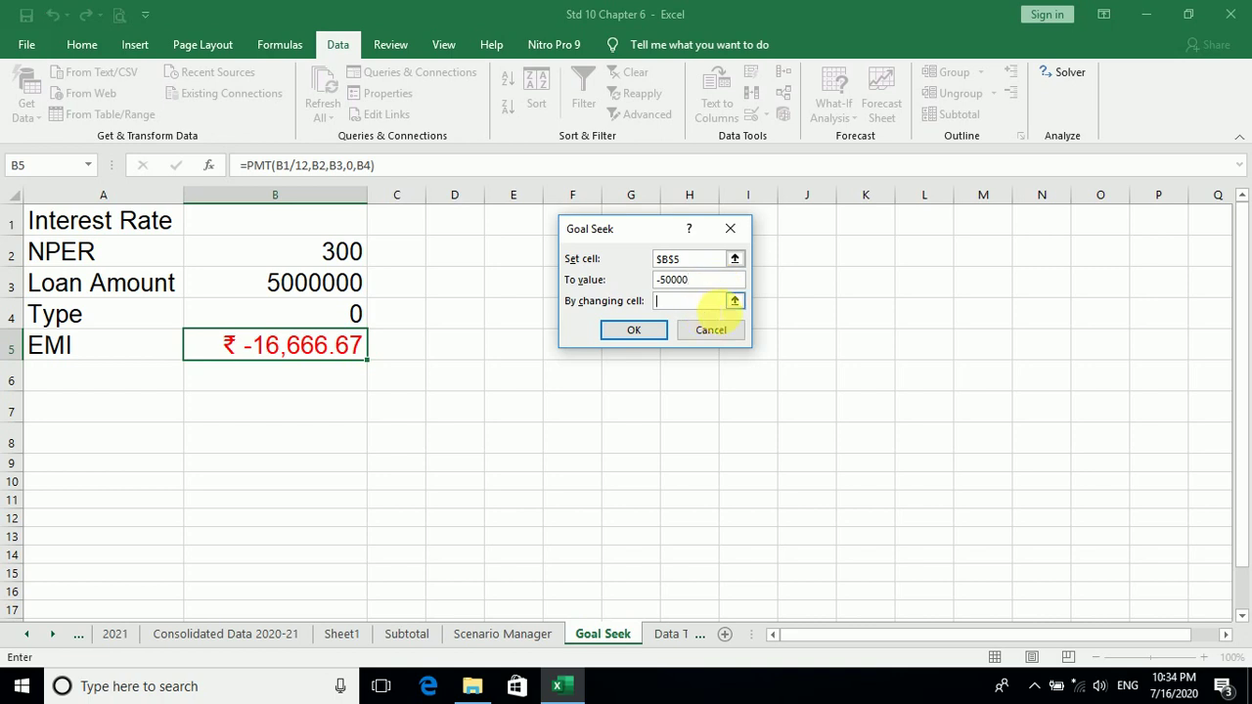
left_click(734, 303)
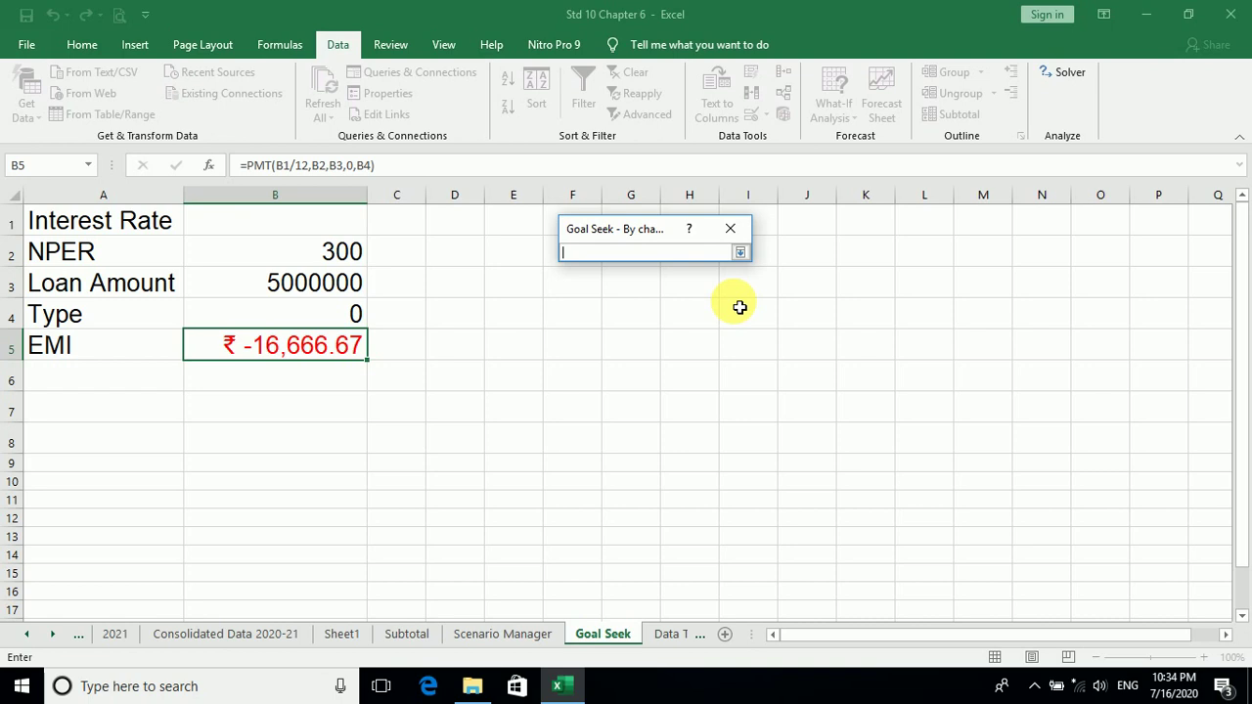
left_click(326, 235)
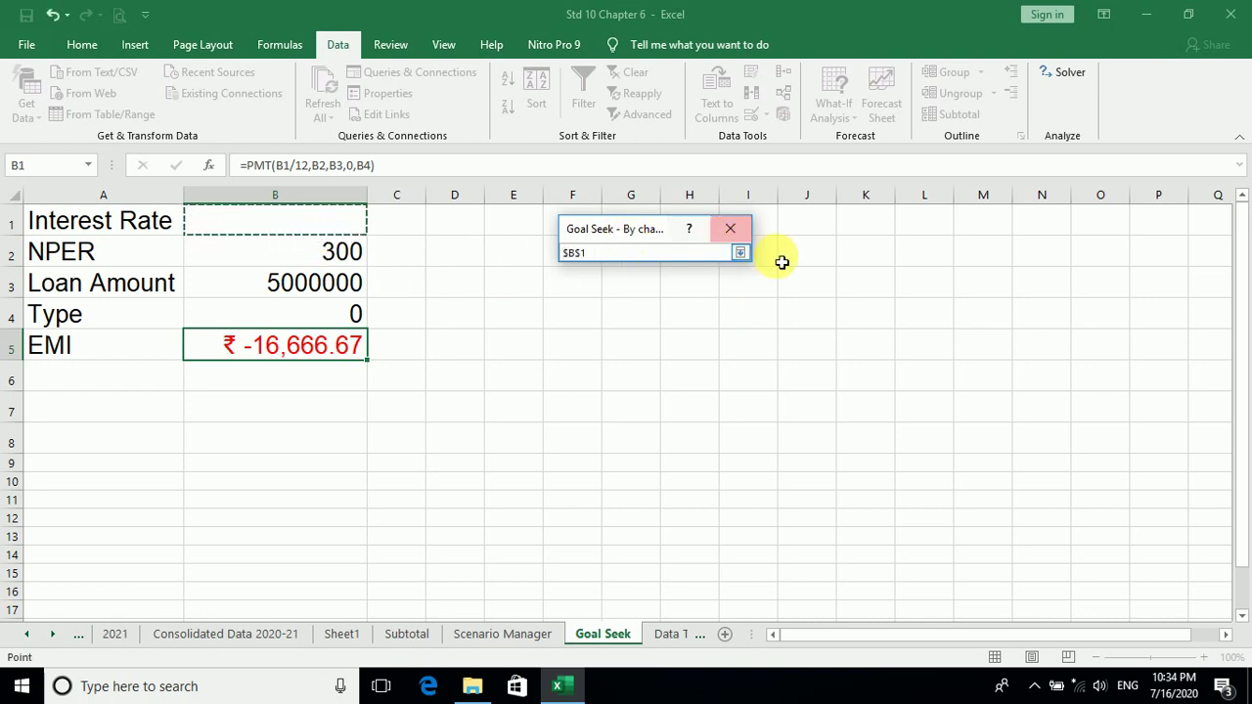
left_click(740, 254)
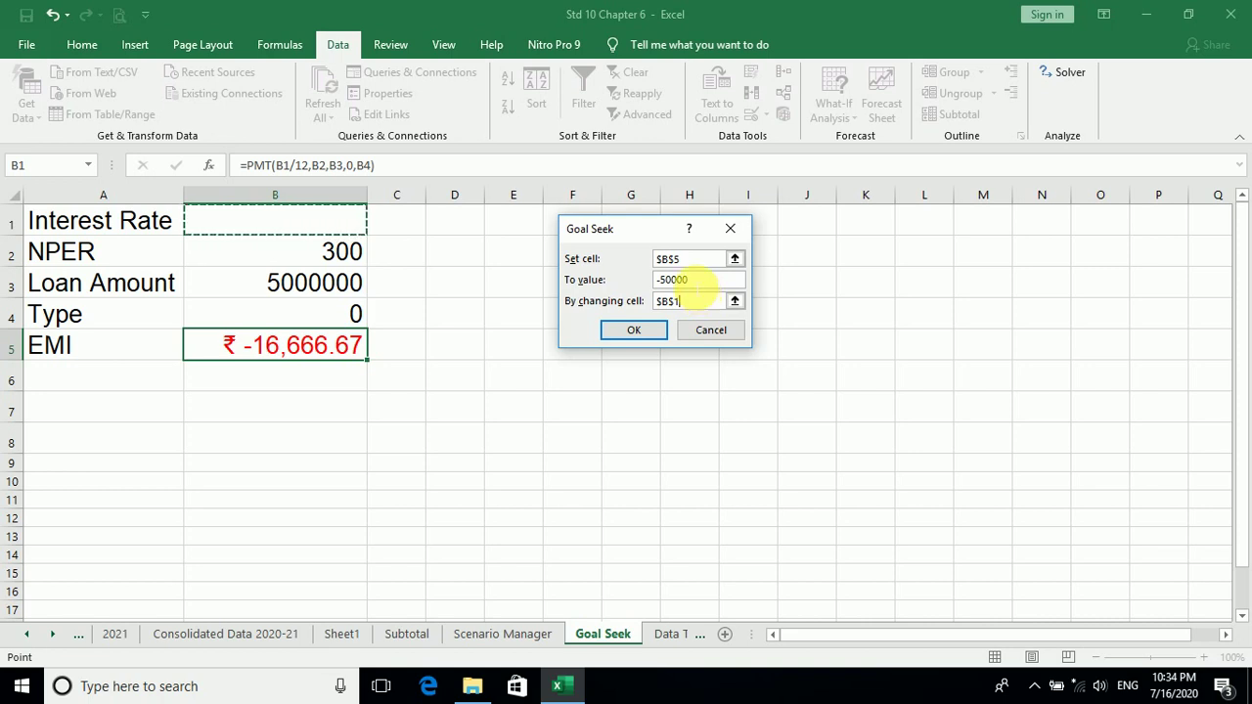
- Run Goal Seek for -50000, which finds 11%, then cancel to keep EMI at -16,666.67
left_click(639, 331)
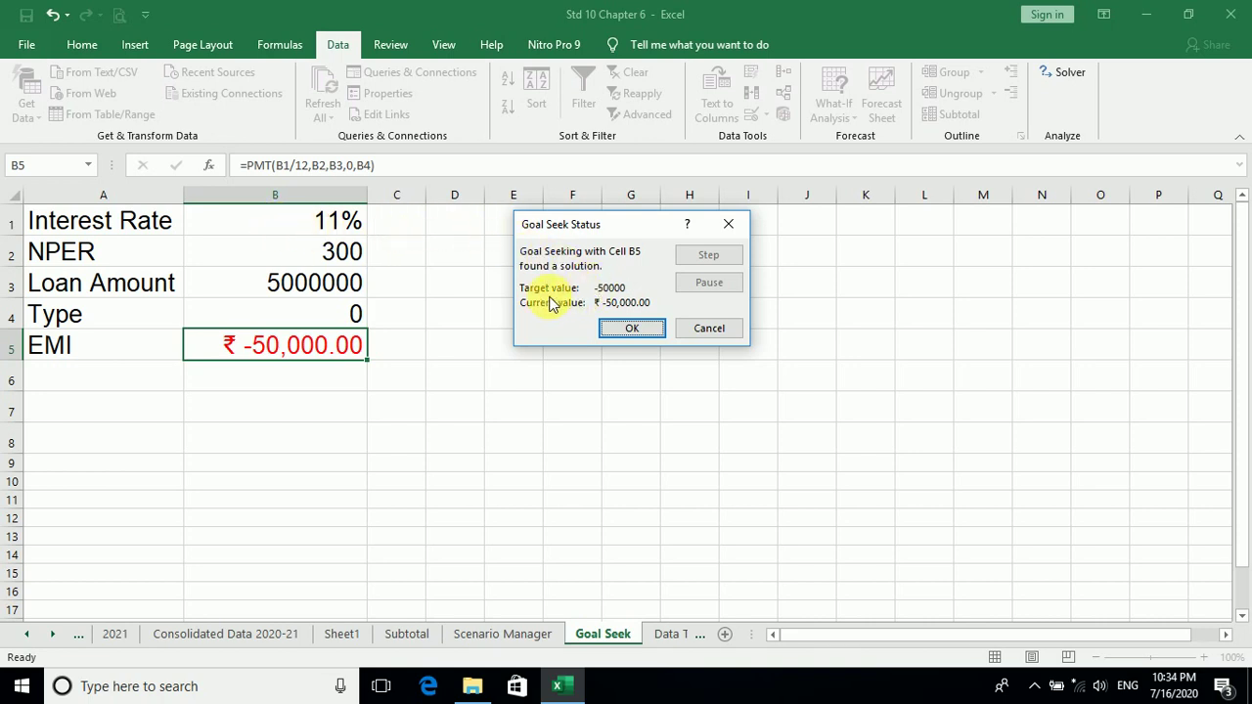
left_click(631, 327)
left_click(713, 329)
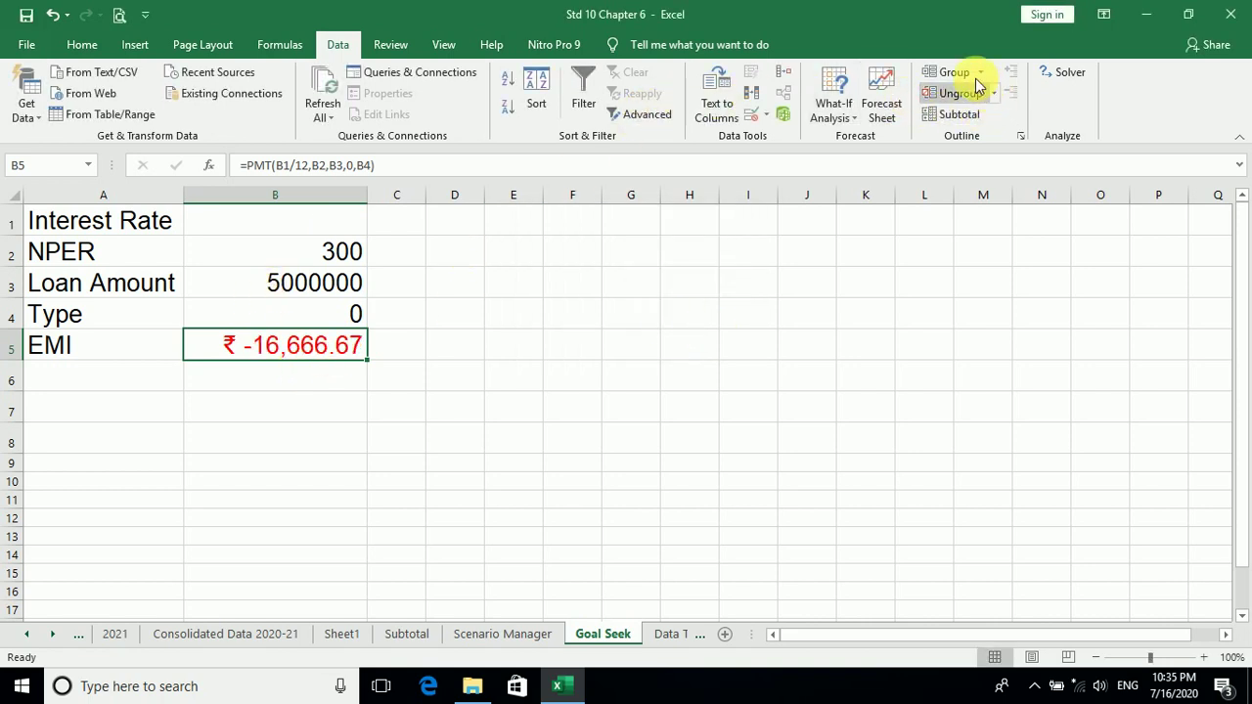
- Start a fresh Goal Seek with set cell $B$5, removing a stray duplicated 5 from the reference
left_click(829, 115)
left_click(853, 158)
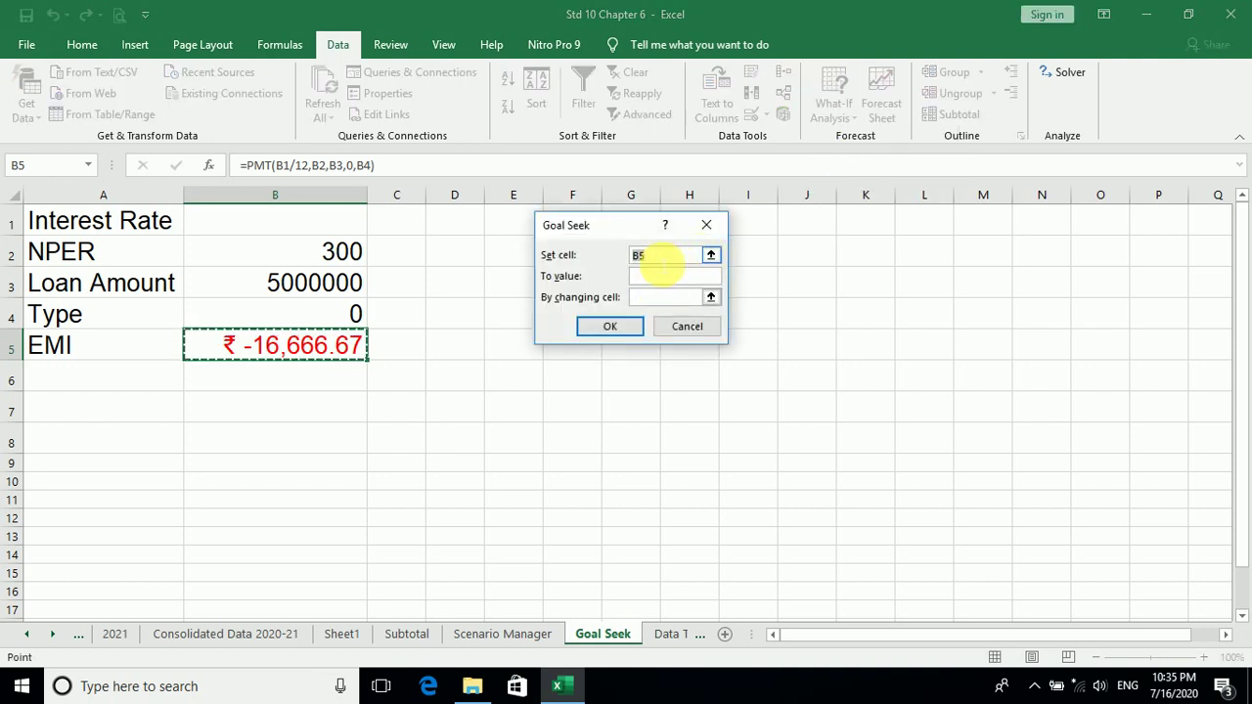
left_click(665, 257)
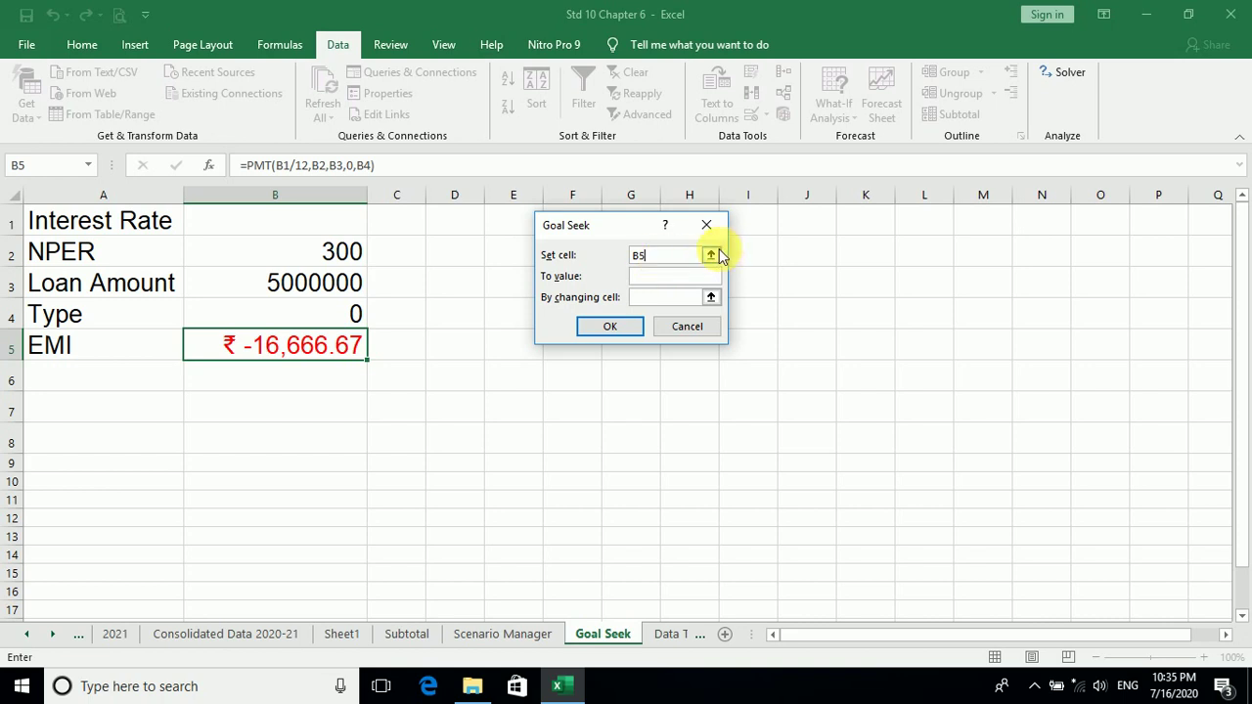
left_click(711, 254)
left_click(299, 347)
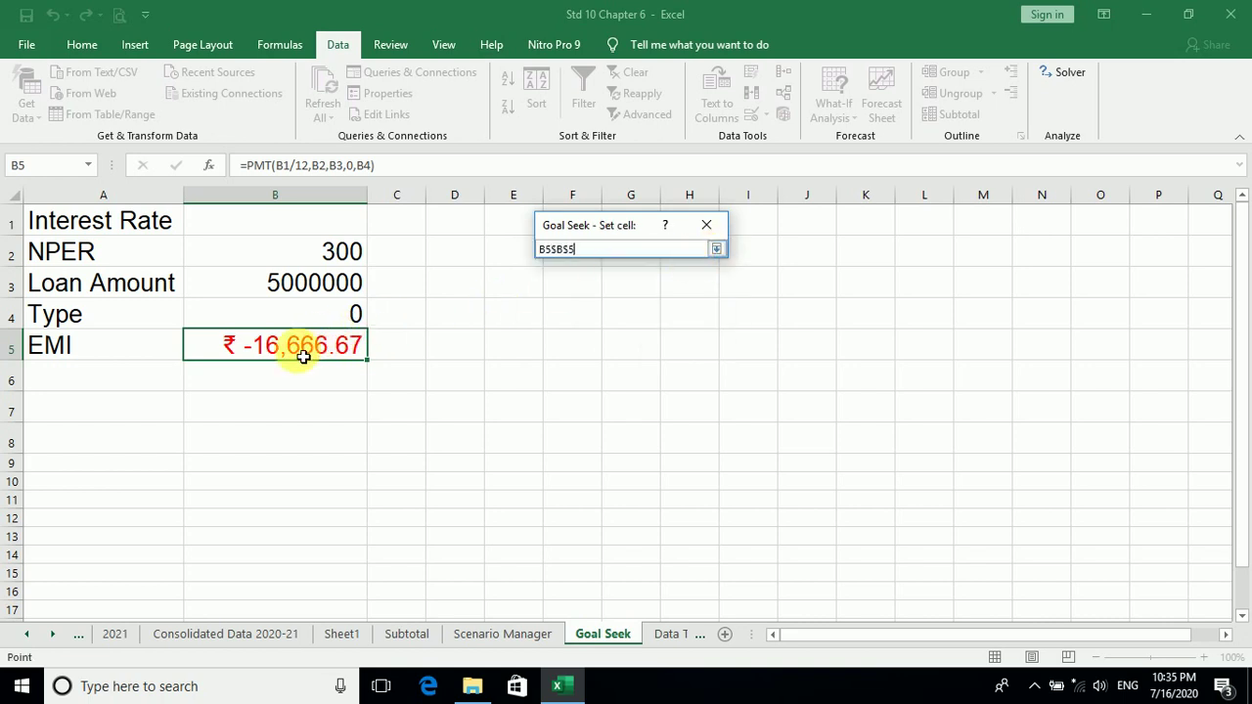
left_click(716, 250)
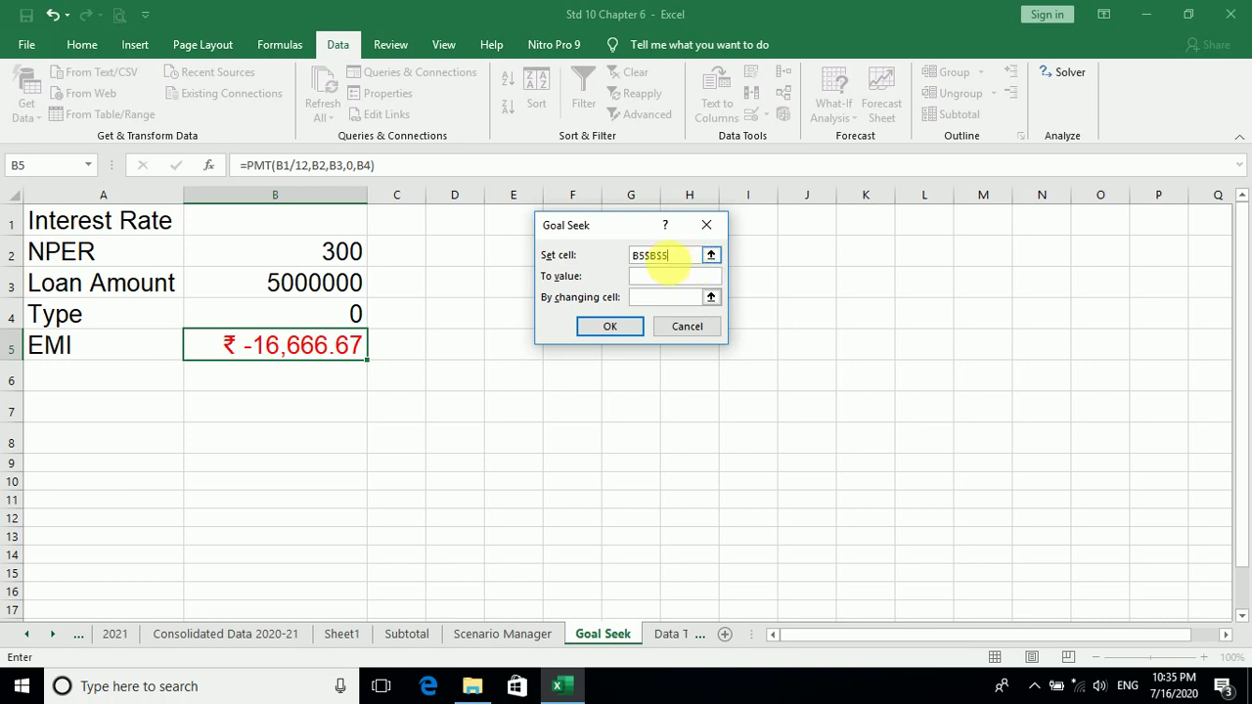
left_click(643, 255)
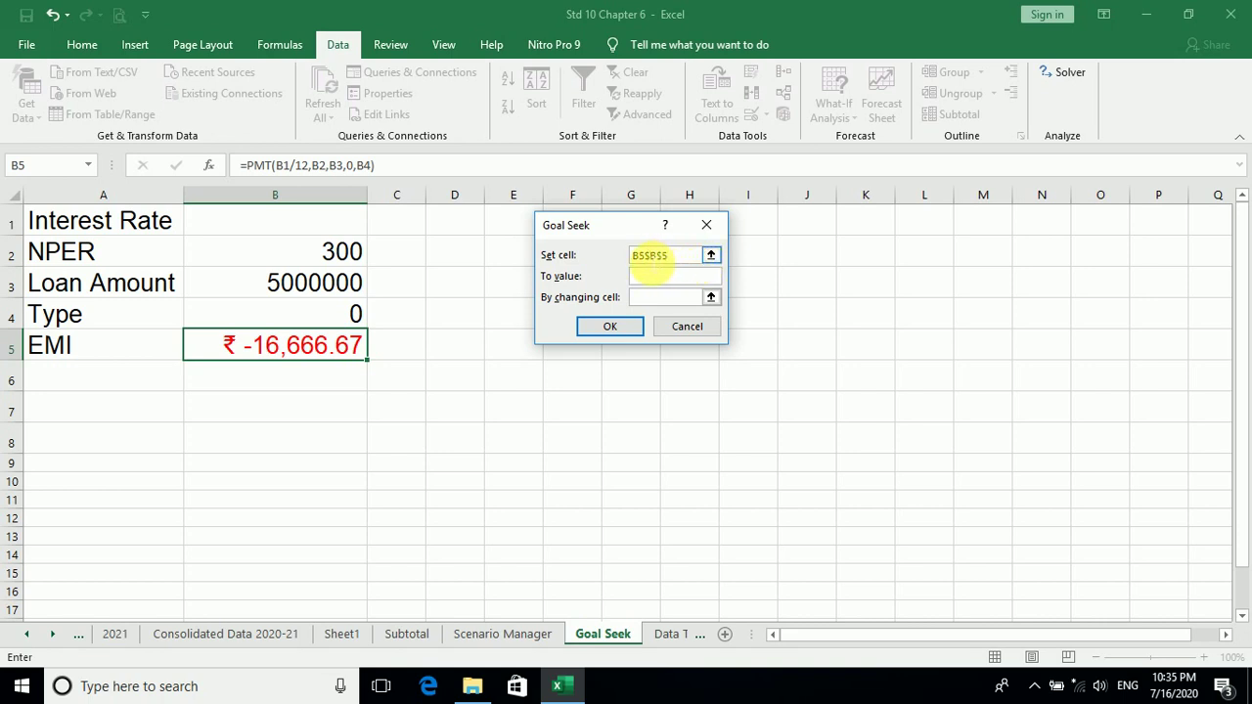
key("BackSpace")
key("BackSpace")
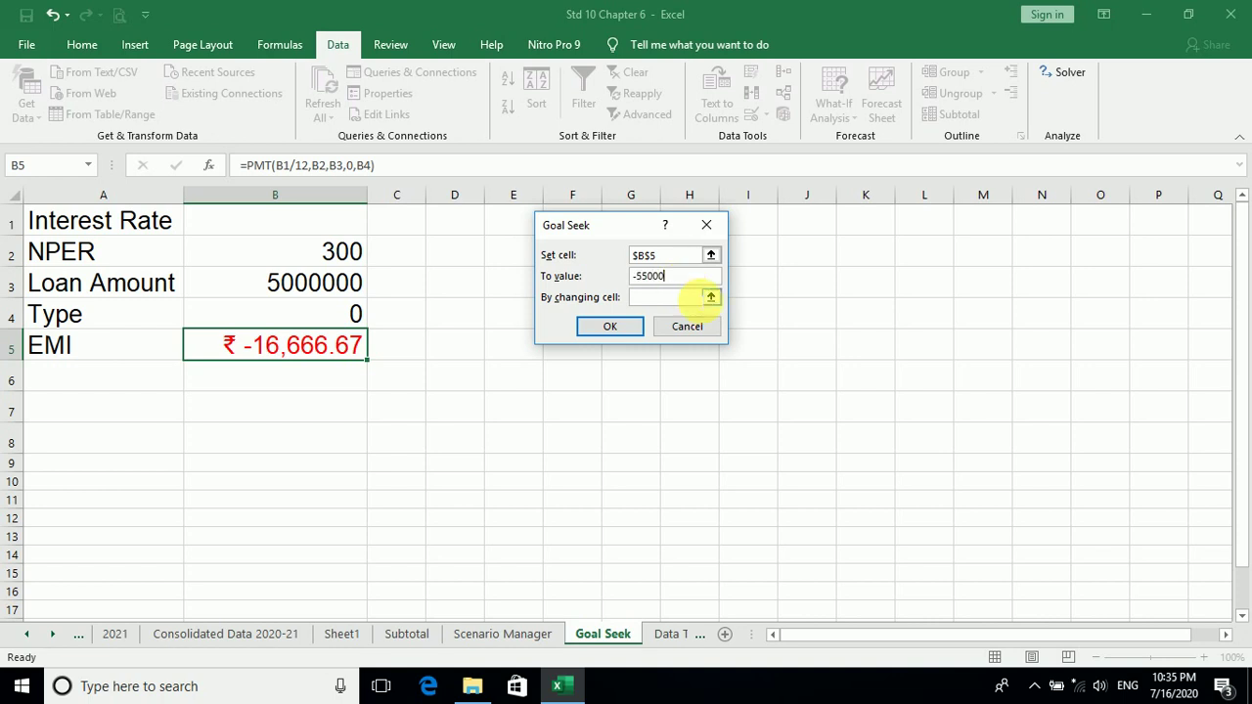
- Vary B1 to reach an EMI of -55,000 and keep the resulting 13% interest rate
left_click(711, 299)
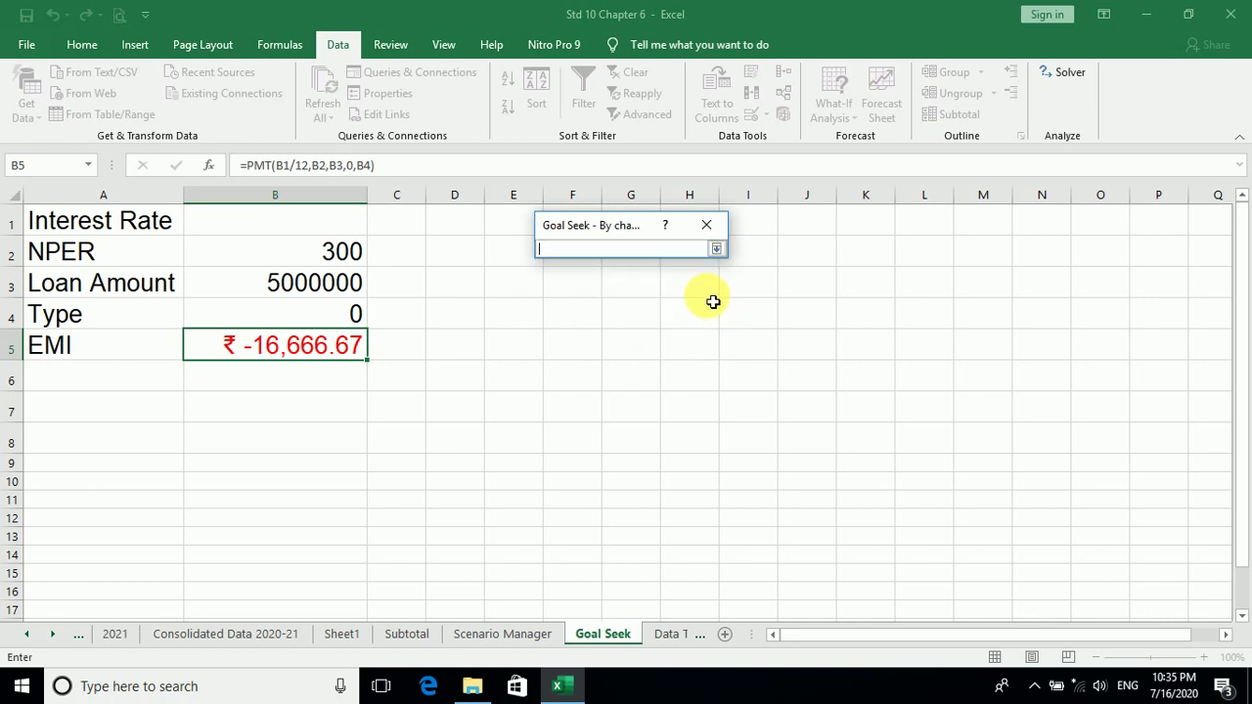
left_click(285, 224)
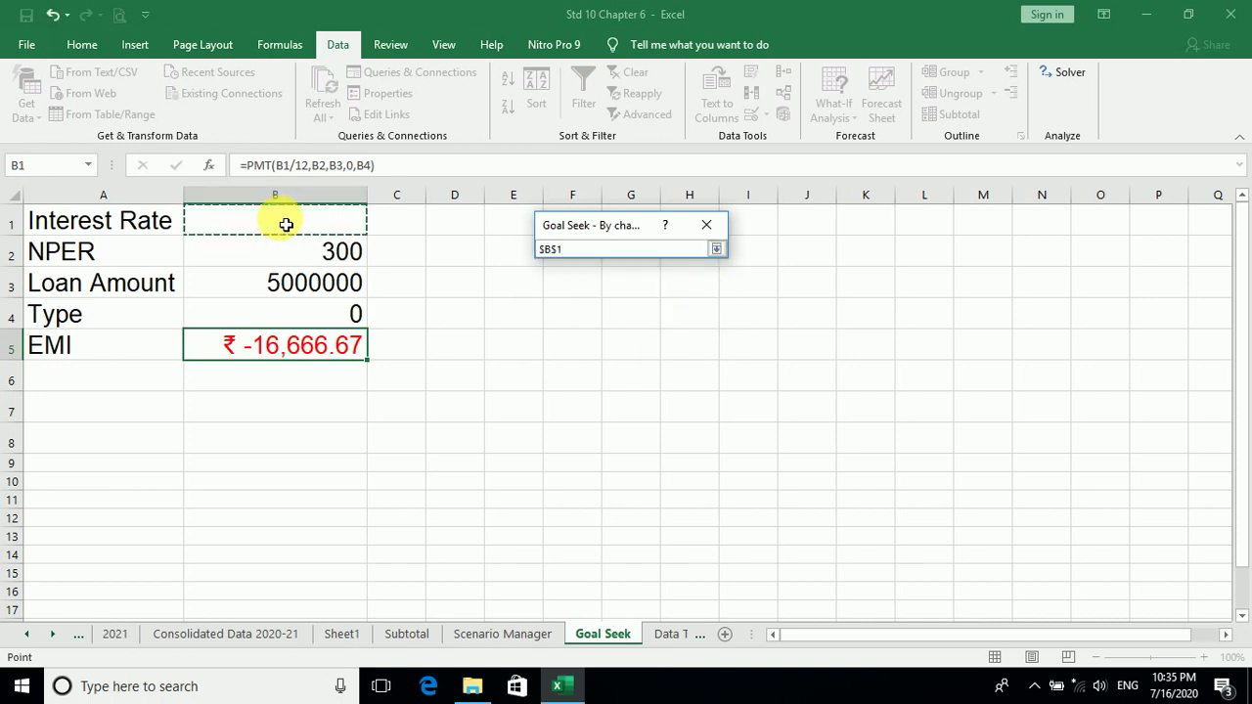
left_click(714, 248)
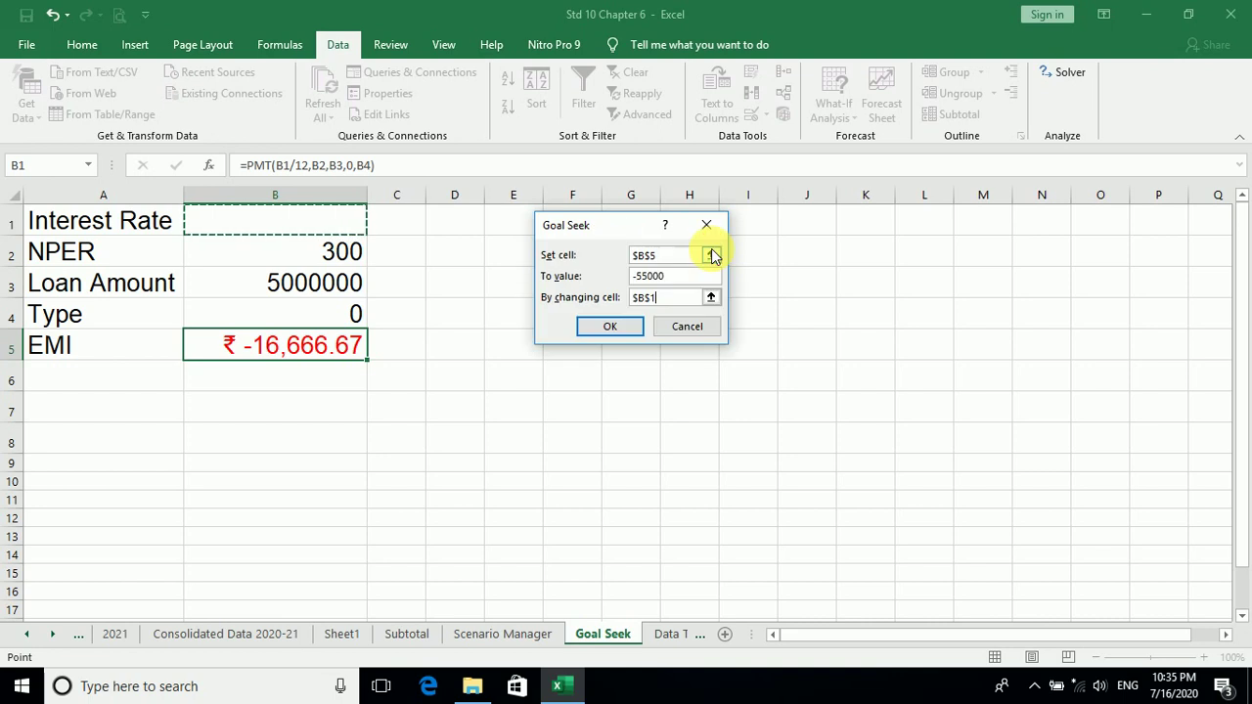
left_click(615, 326)
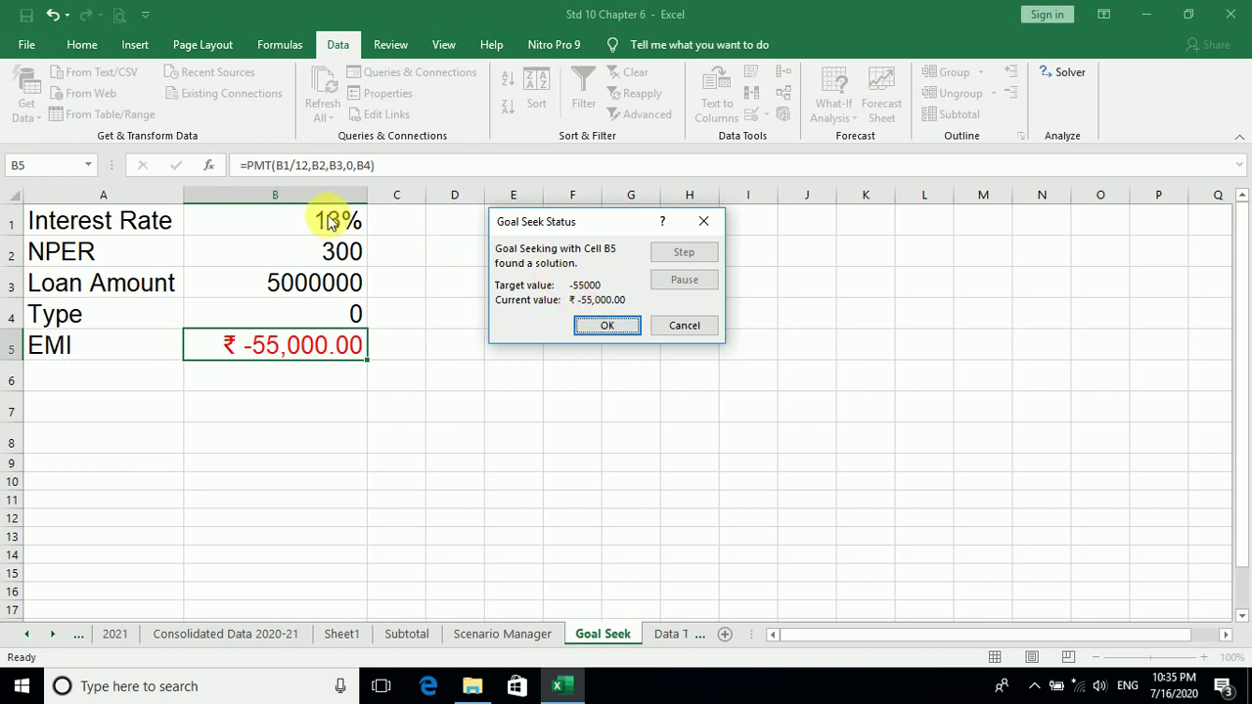
left_click(607, 326)
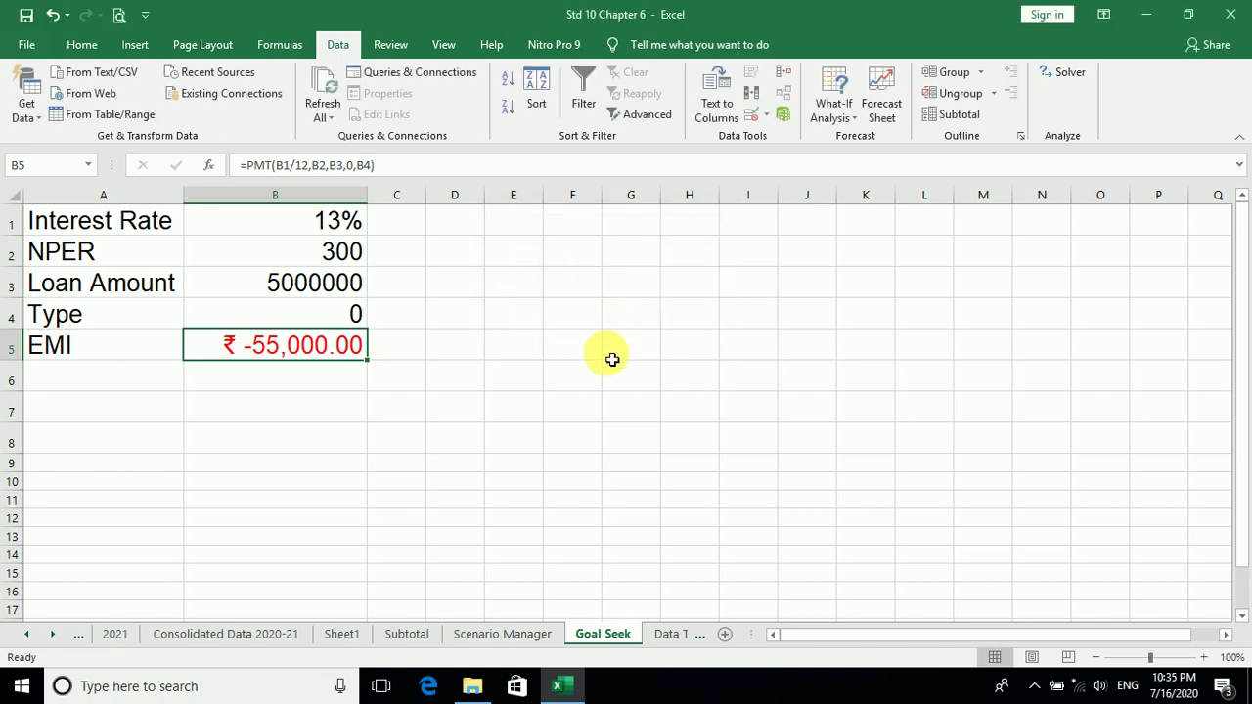